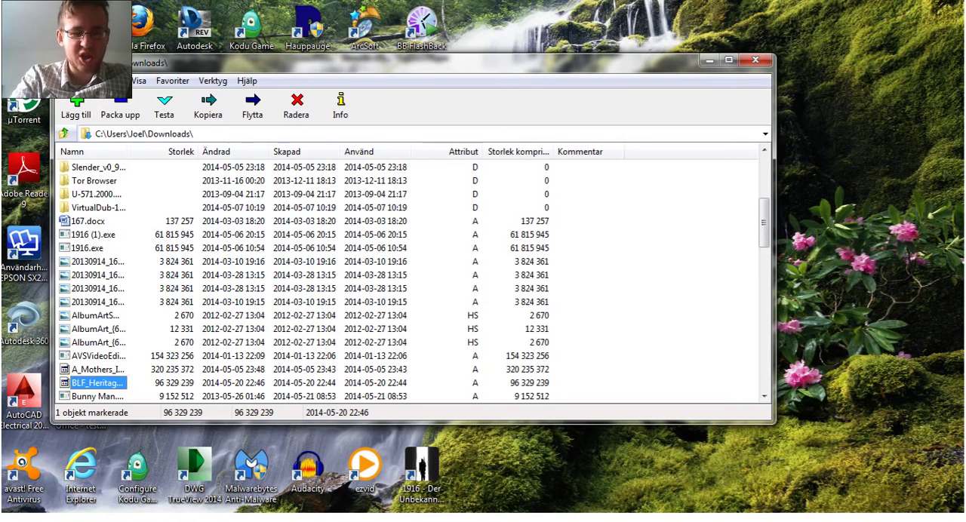
# Bring up the Windows Start menu over the 7-Zip Downloads window, then dismiss it.
pyautogui.press('super')
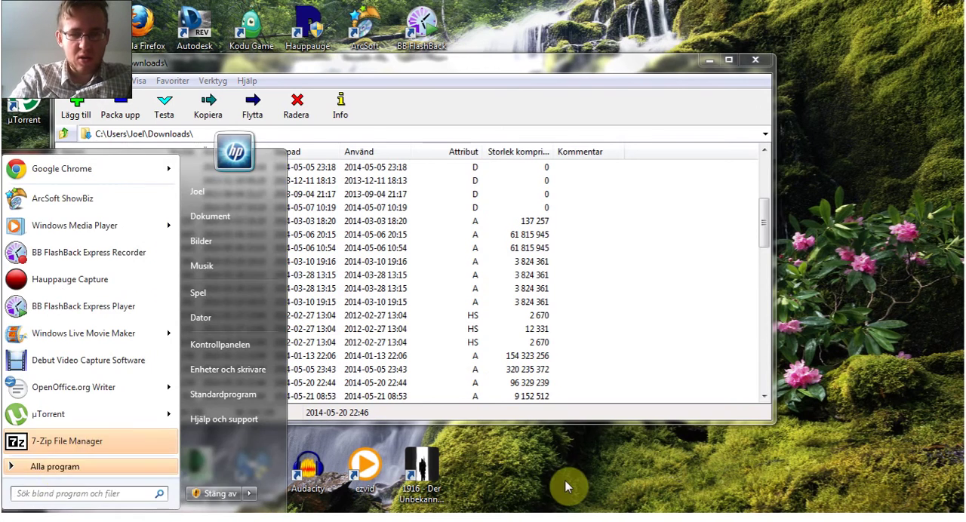
pyautogui.click(567, 487)
# Minimize 7-Zip, open BLF_Heritage_ENG_FINAL from Hämtade filer in Explorer, and launch Heritage.
pyautogui.click(710, 60)
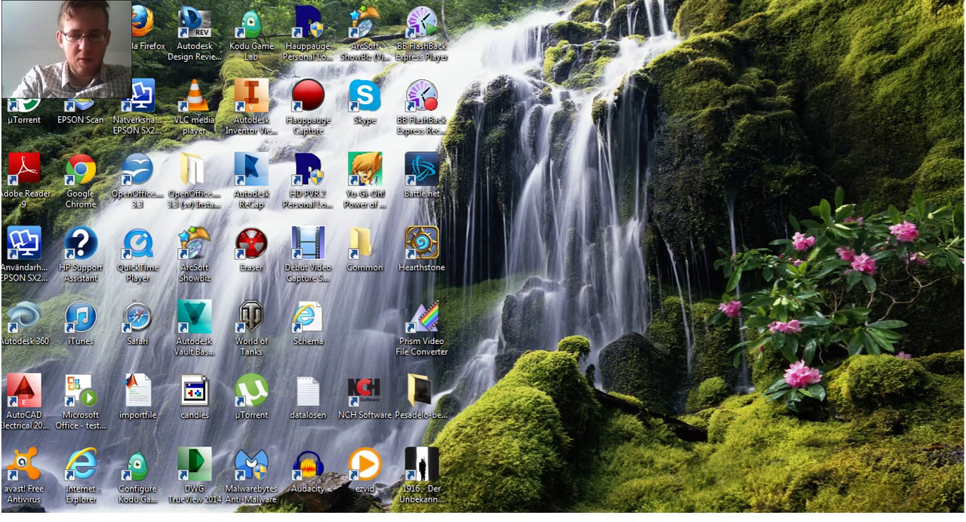
pyautogui.rightClick(75, 518)
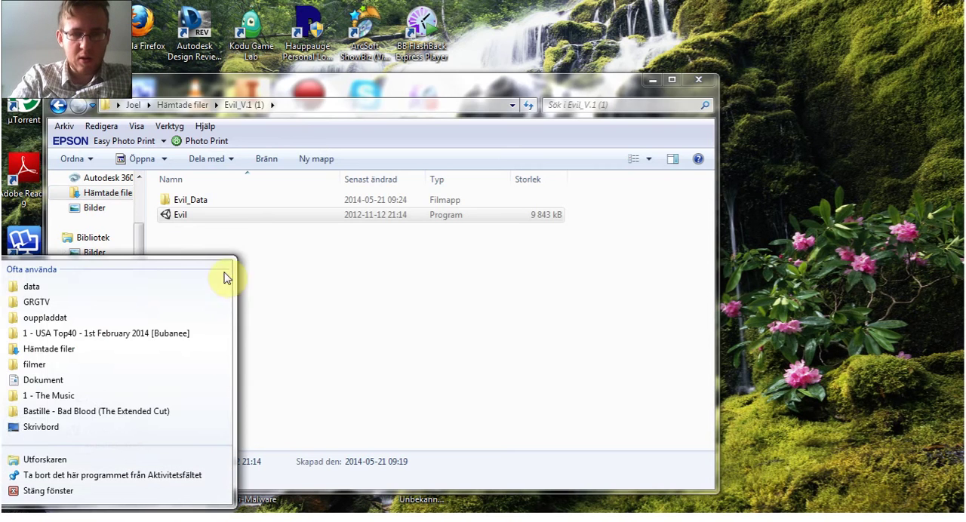
pyautogui.click(183, 105)
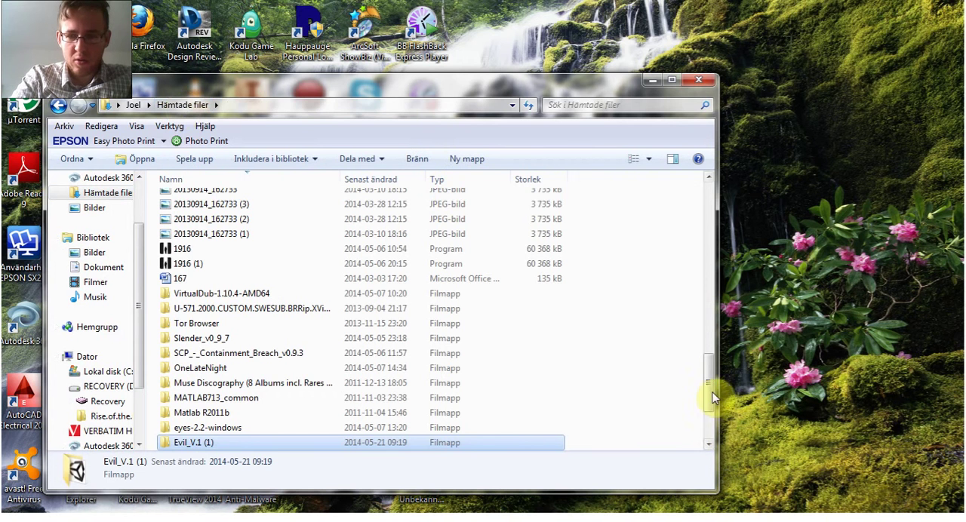
pyautogui.moveTo(710, 389); pyautogui.dragTo(709, 430)
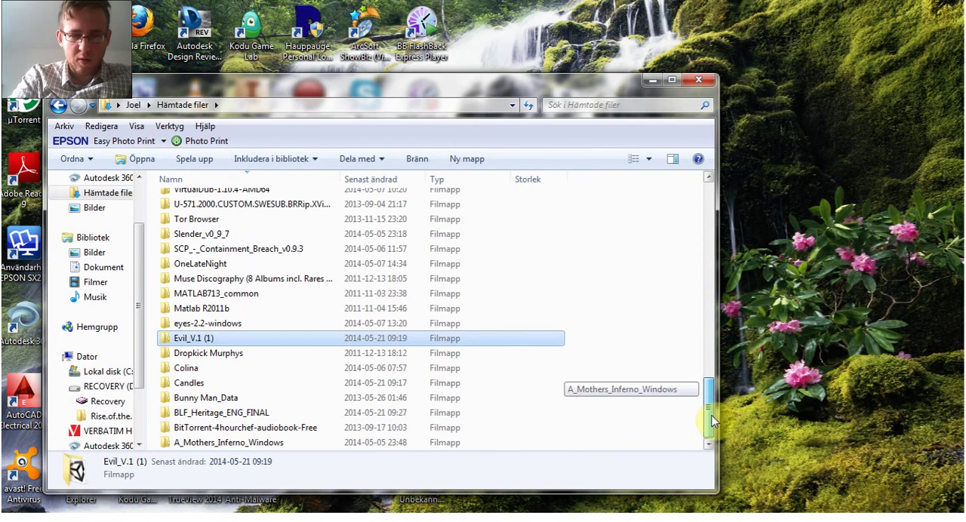
pyautogui.doubleClick(301, 414)
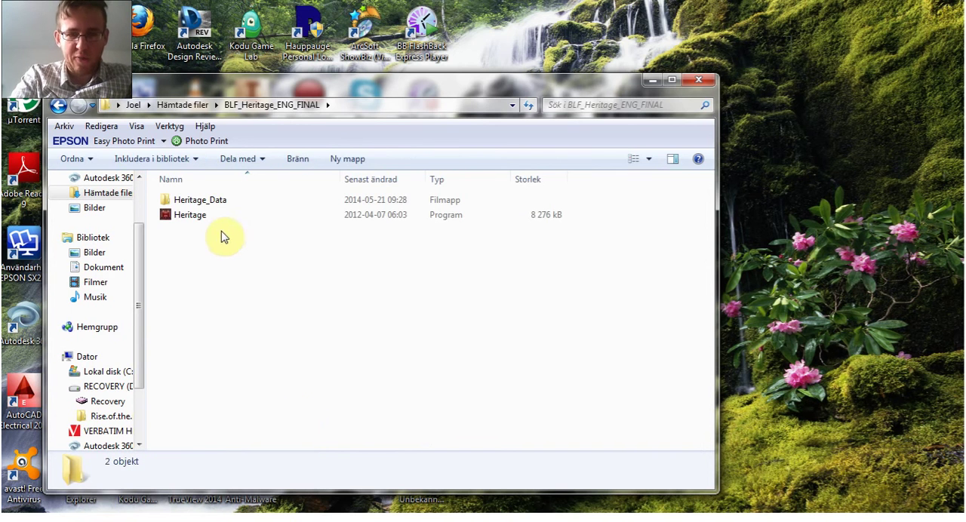
pyautogui.doubleClick(190, 215)
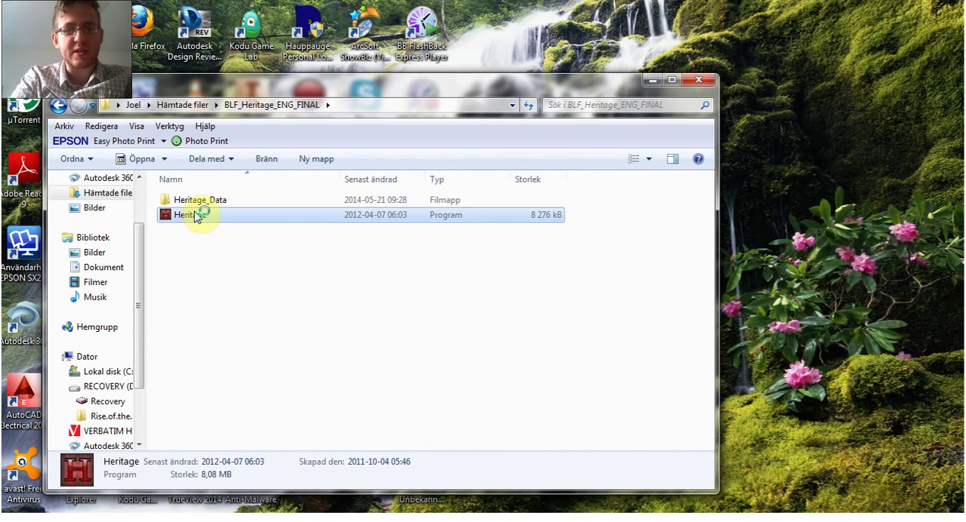